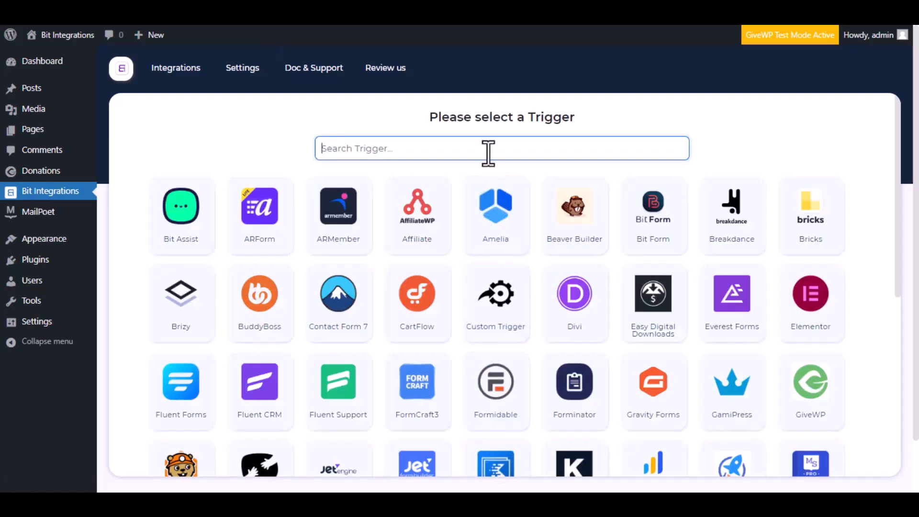
Step: Choose GiveWP as the trigger with the task "A user makes donation via form" and the specific Donation Form
text(givewp)
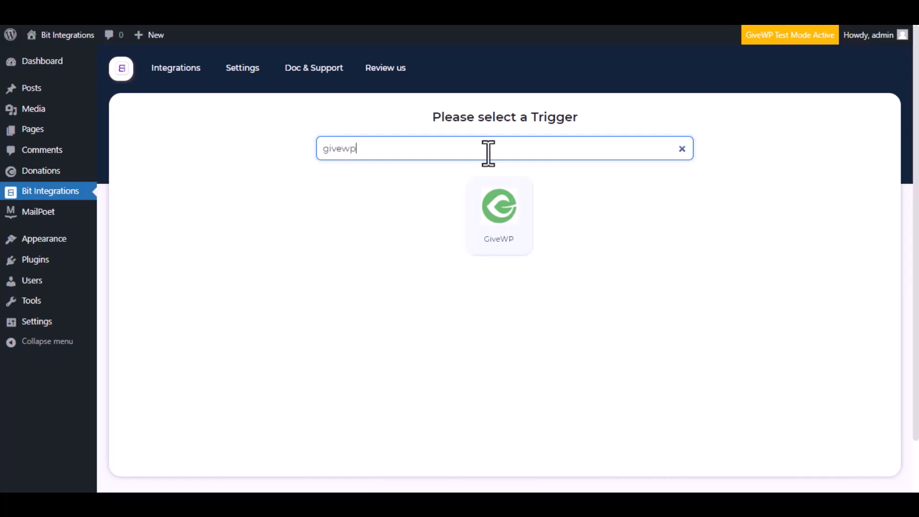
click(491, 218)
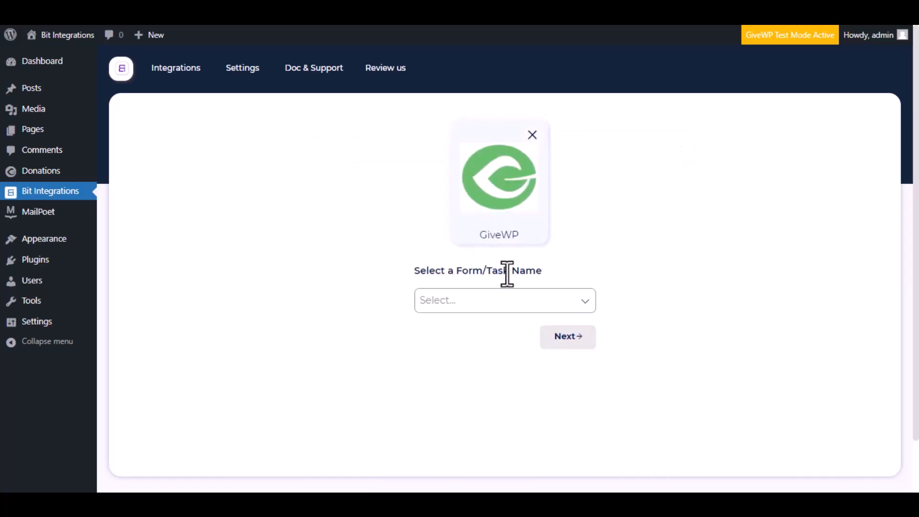
click(508, 303)
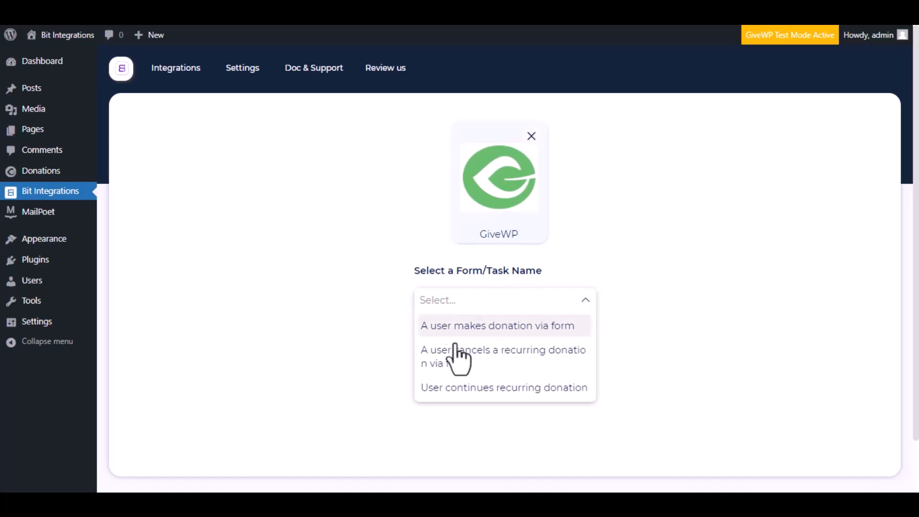
click(509, 329)
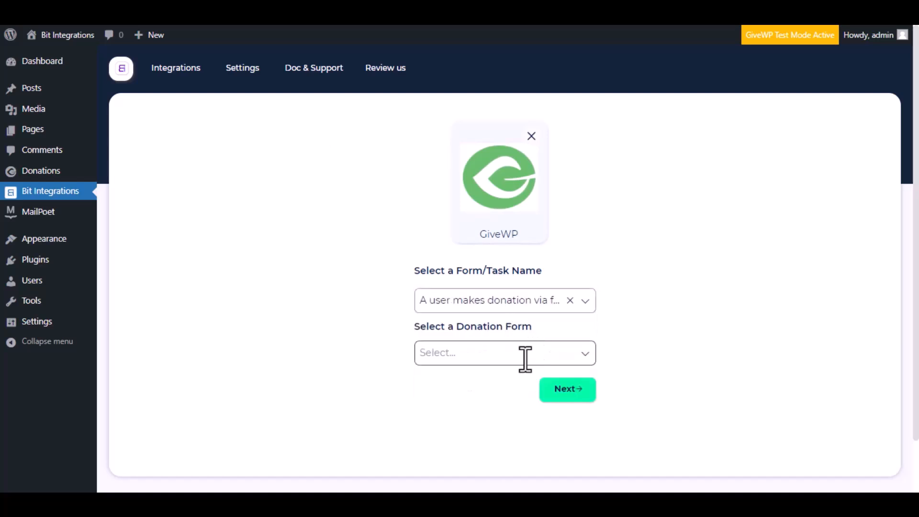
click(542, 358)
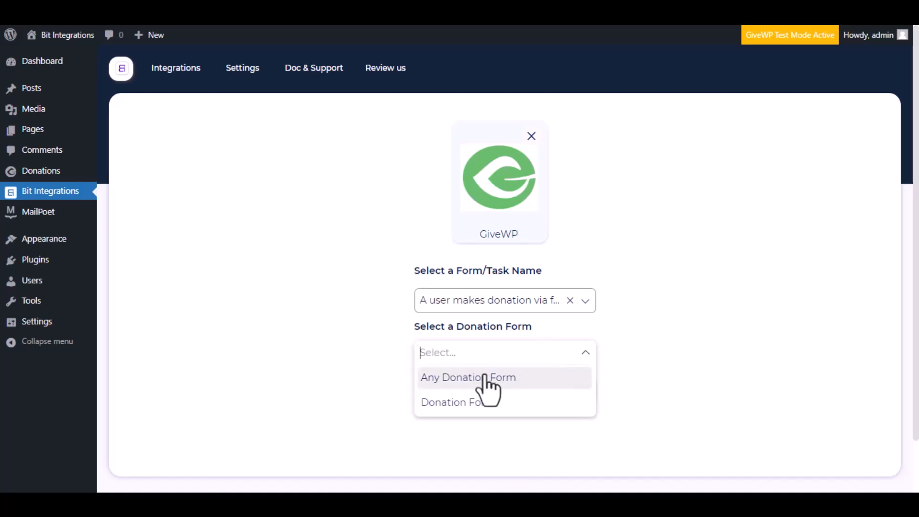
click(494, 404)
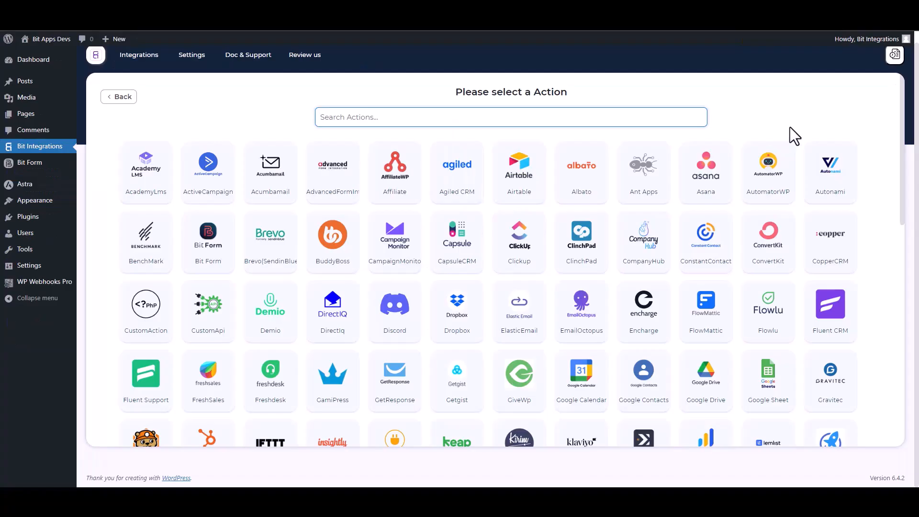
Step: Find WPWebhooks among the available actions and choose it as the integration's action
text(wp)
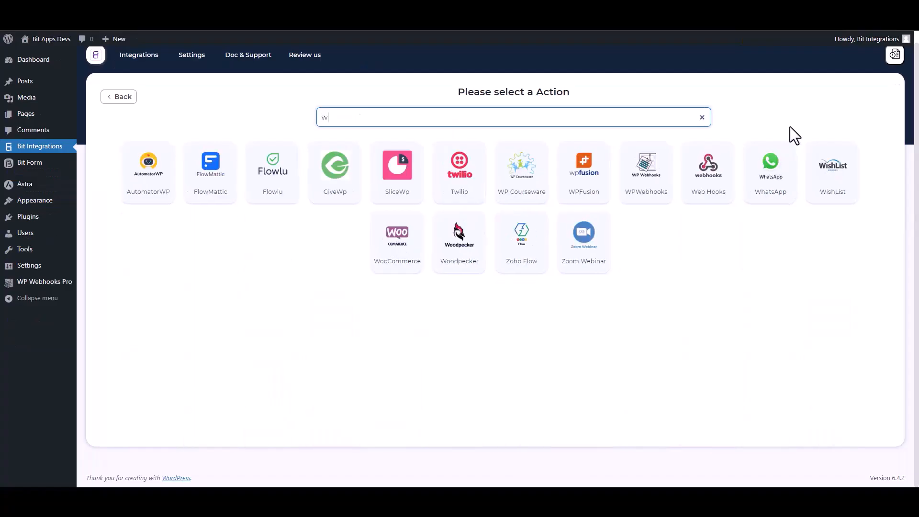
click(632, 195)
click(200, 239)
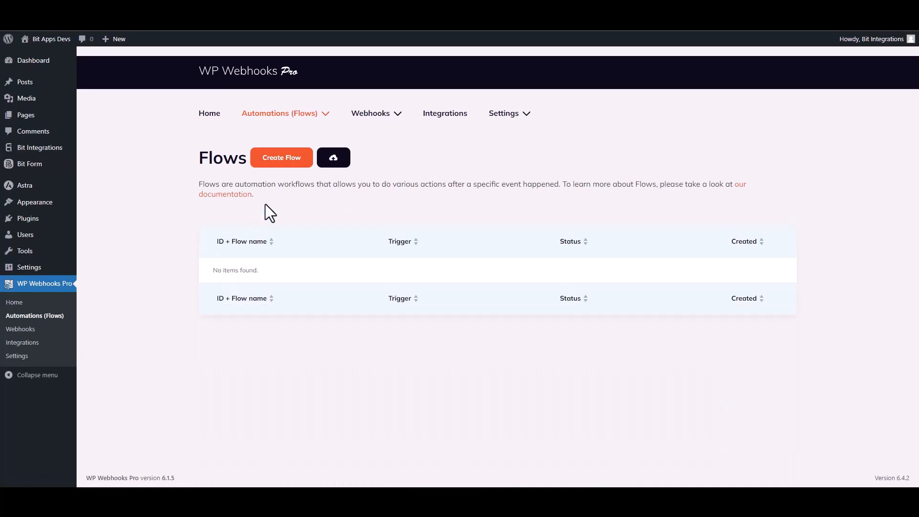
Step: Create a WP Webhooks Pro automation flow named "Bit Integrations"
click(278, 160)
click(387, 120)
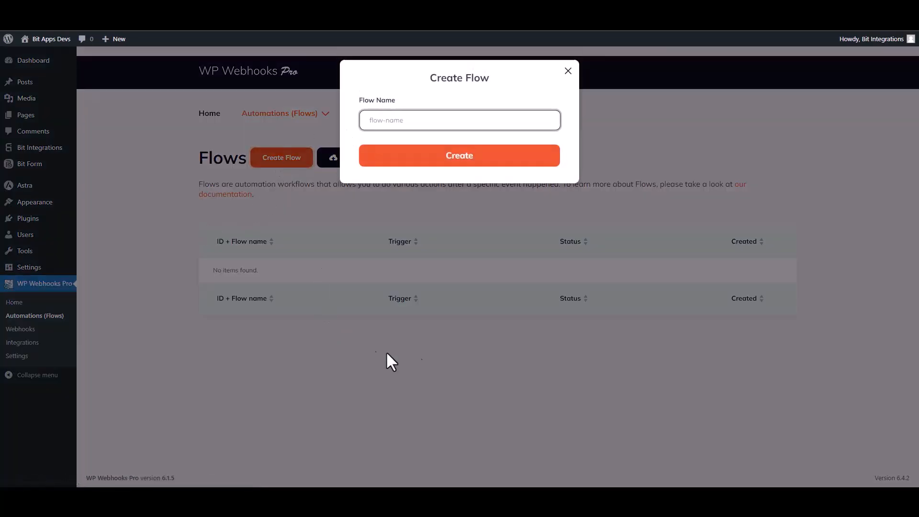
text(Bit Integrations)
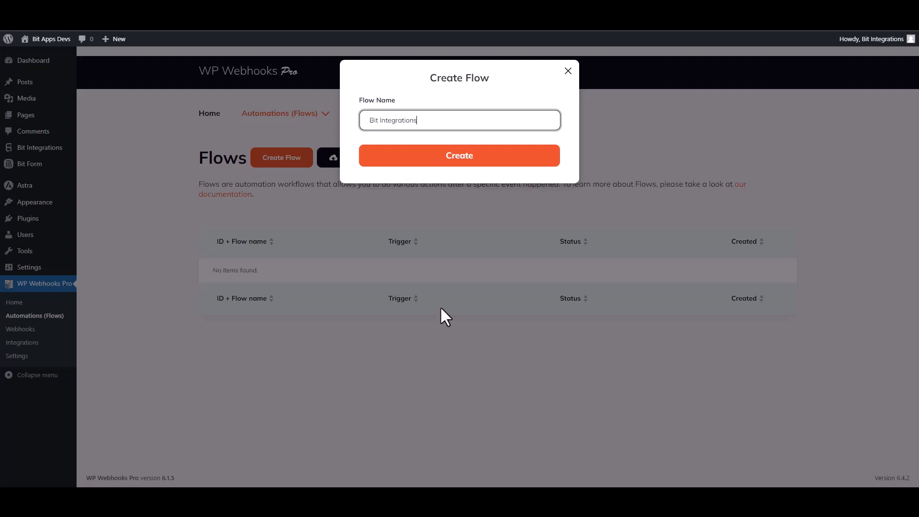
click(448, 158)
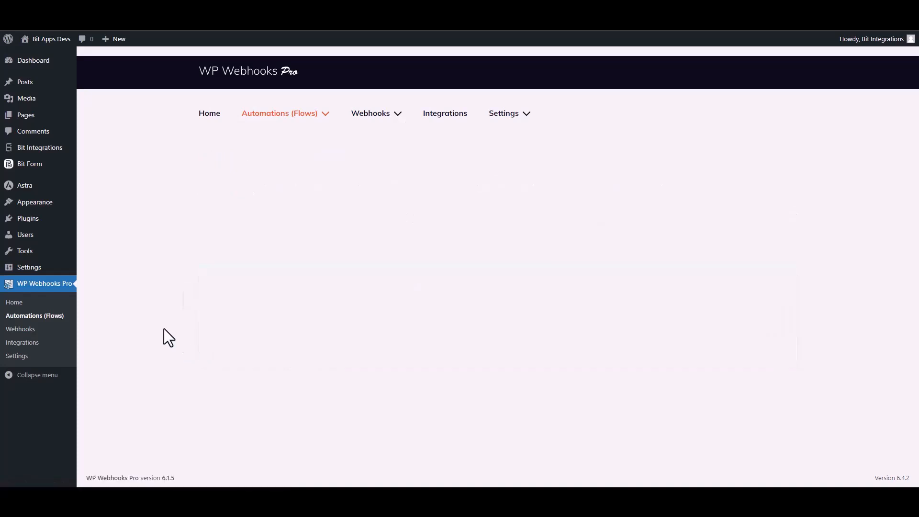
Step: Add a Webhooks trigger to the Bit Integrations flow using "HTTP request received" and continue to its trigger settings
click(402, 225)
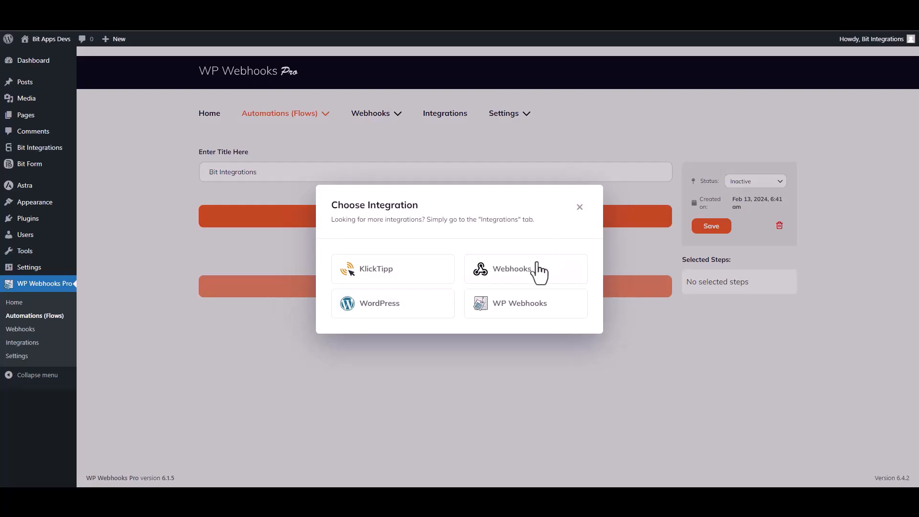
click(526, 269)
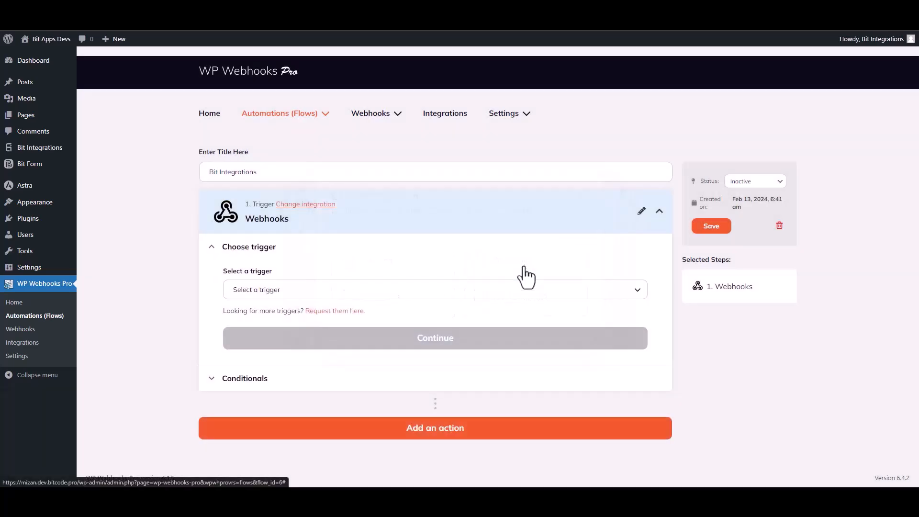
click(323, 293)
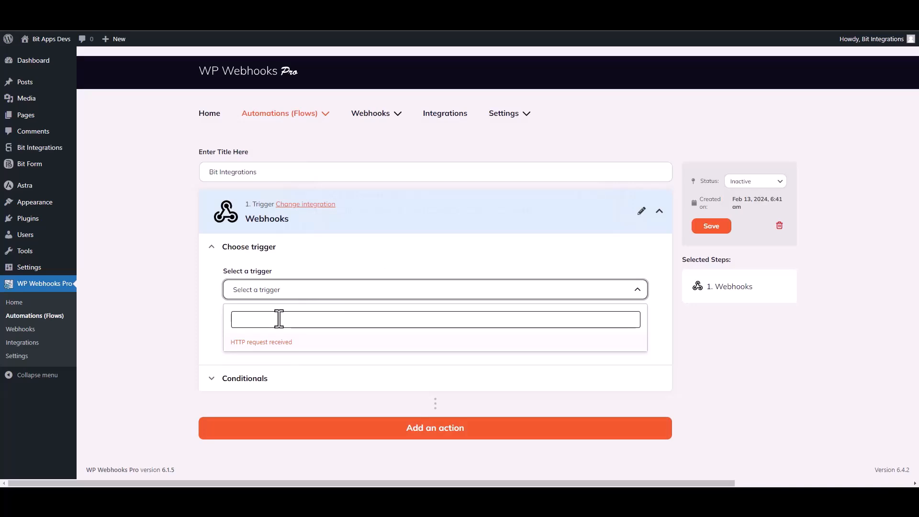
click(278, 344)
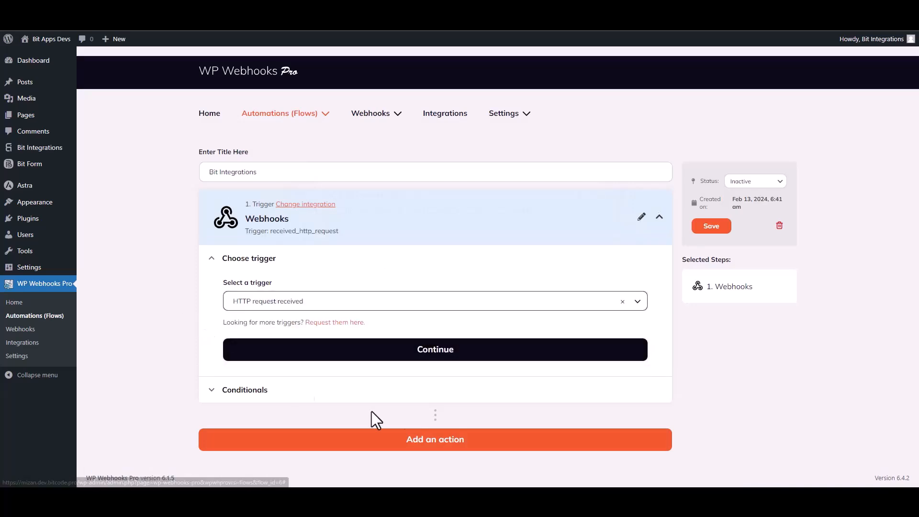
click(457, 353)
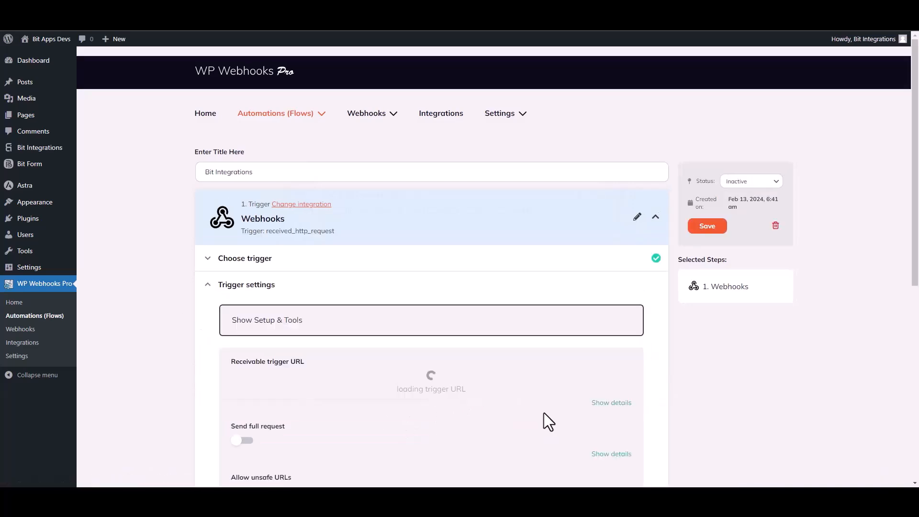
Step: Copy the flow's receivable trigger URL and paste it as the link in the WPWebhooks integration settings
scroll(536, 415, down, 3)
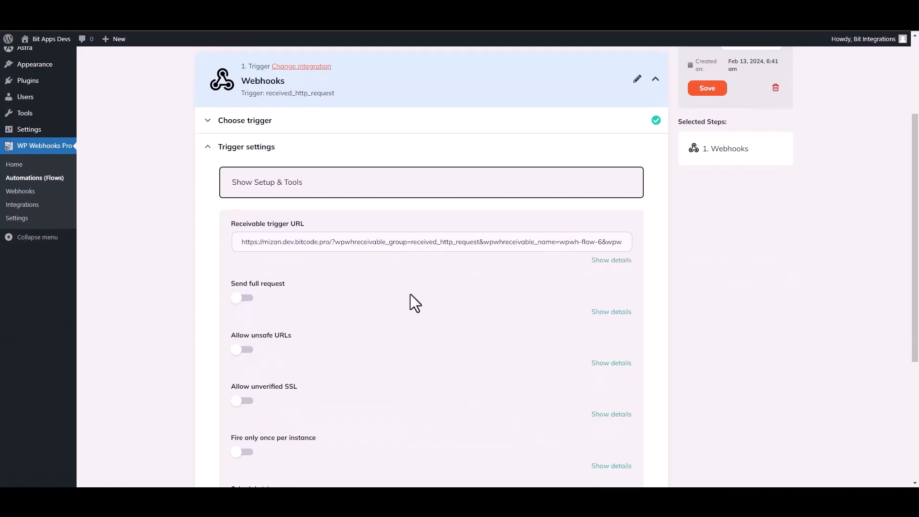
triple_click(401, 243)
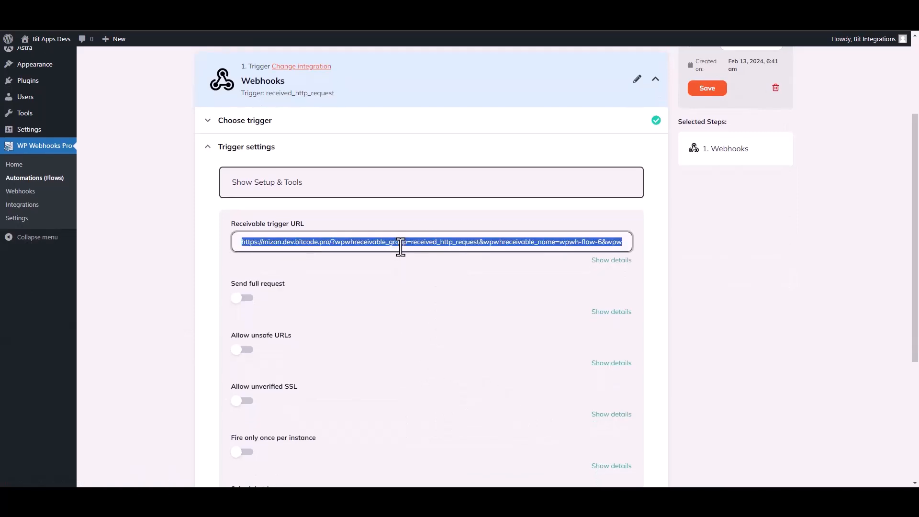
key(ctrl+Tab)
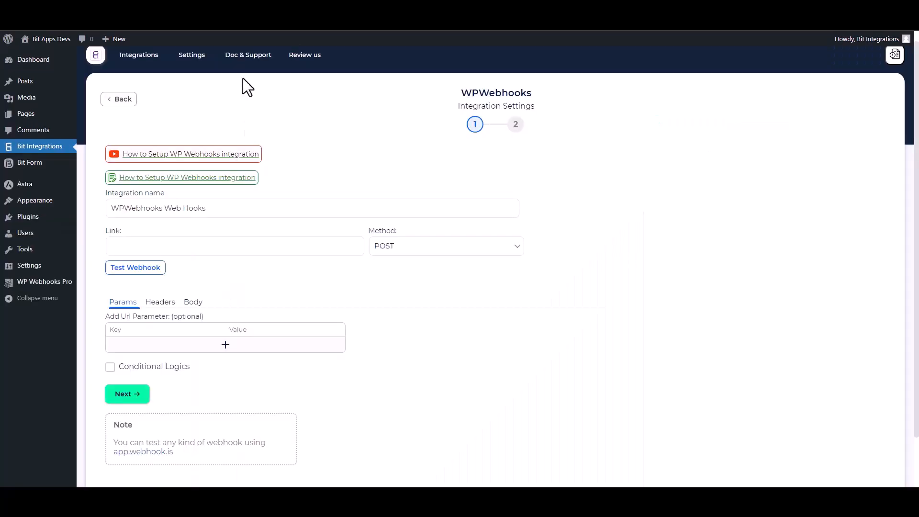
click(192, 244)
key(ctrl+v)
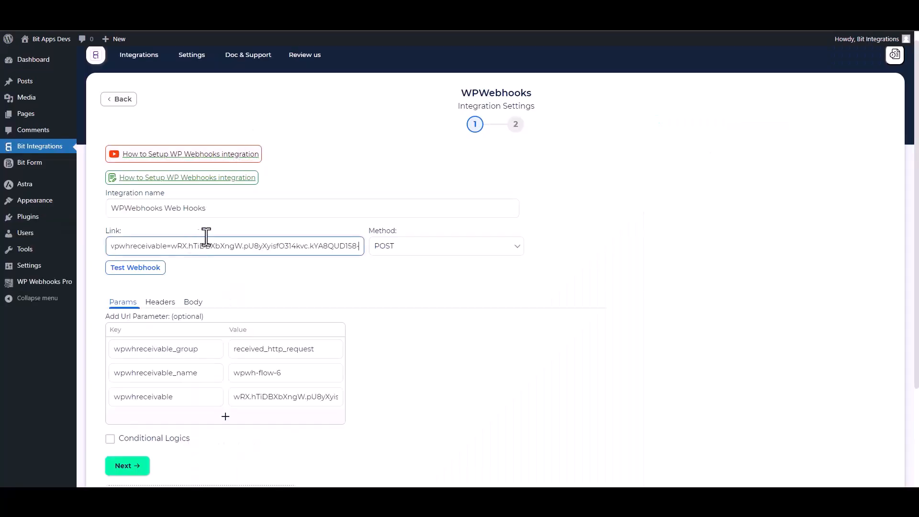
Step: Set the request body to send all data with content type application/json and test the webhook
click(173, 304)
click(187, 306)
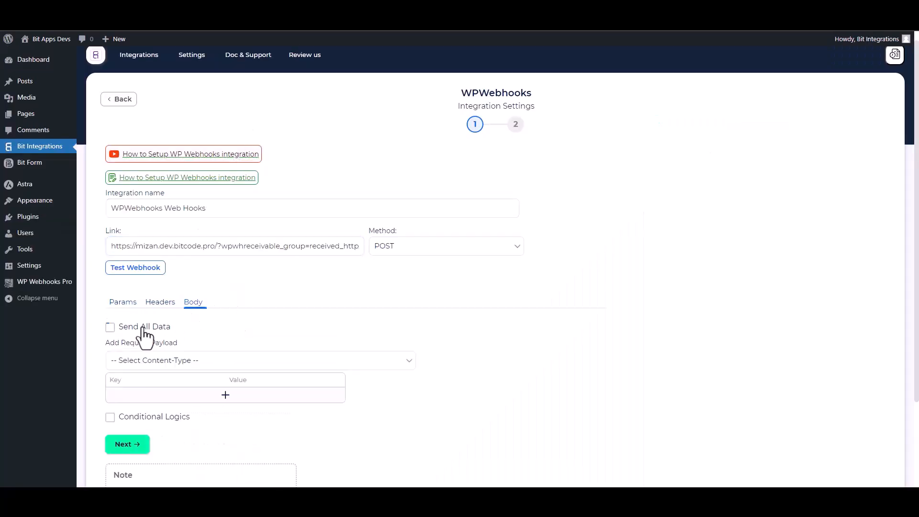
click(110, 327)
click(189, 366)
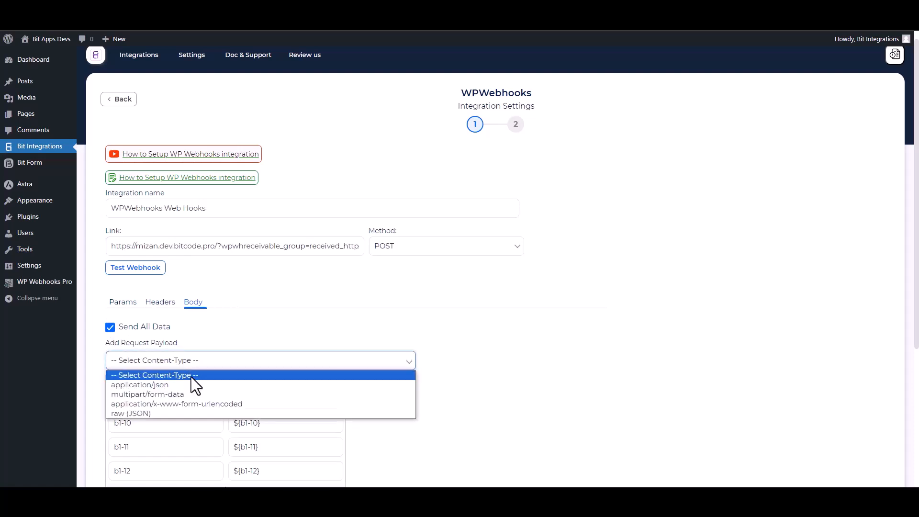
click(160, 386)
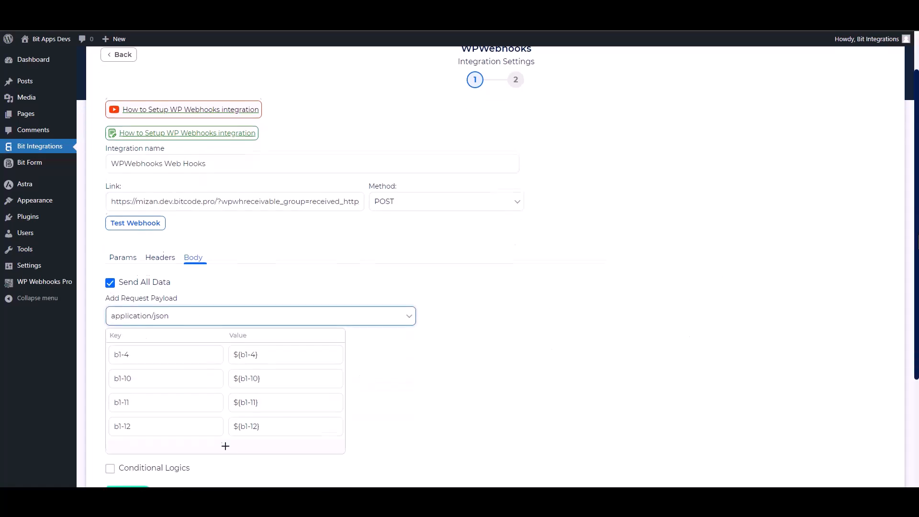
click(132, 221)
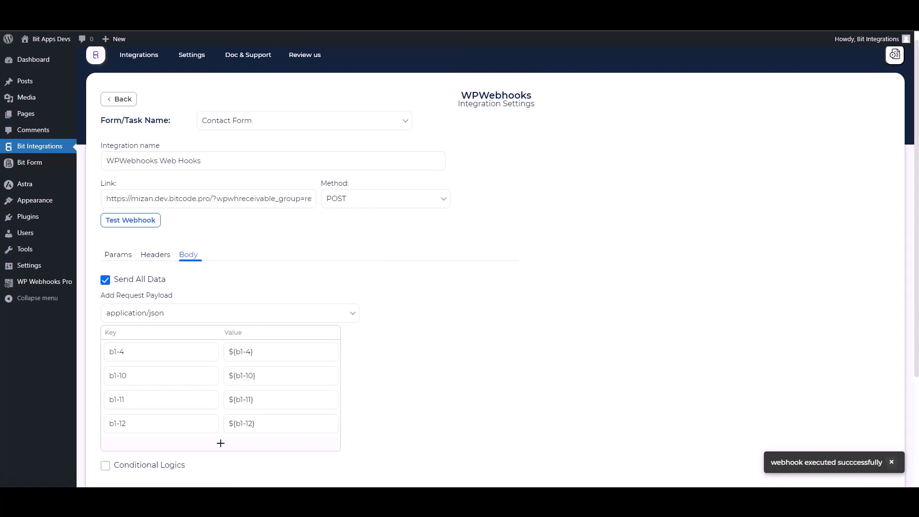
Step: Toggle conditional logics on and back off, and complete the WPWebhooks integration settings
scroll(228, 263, down, 5)
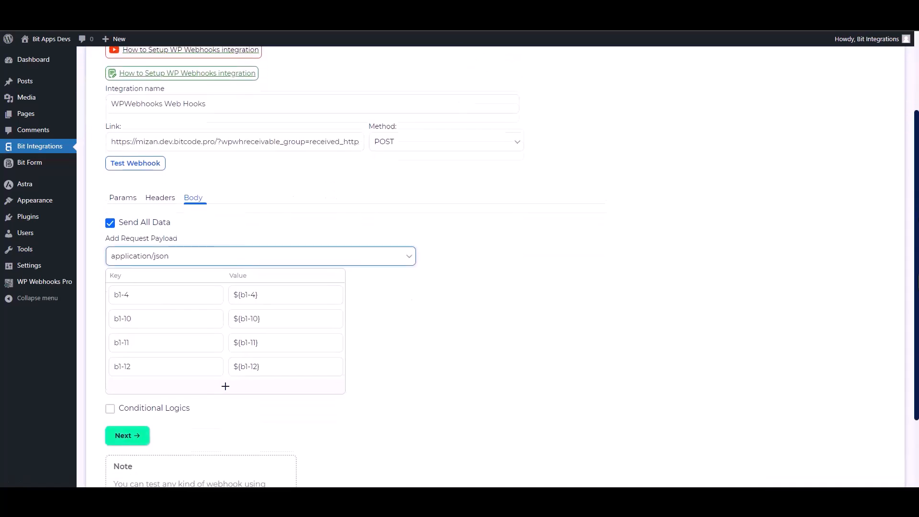
click(111, 311)
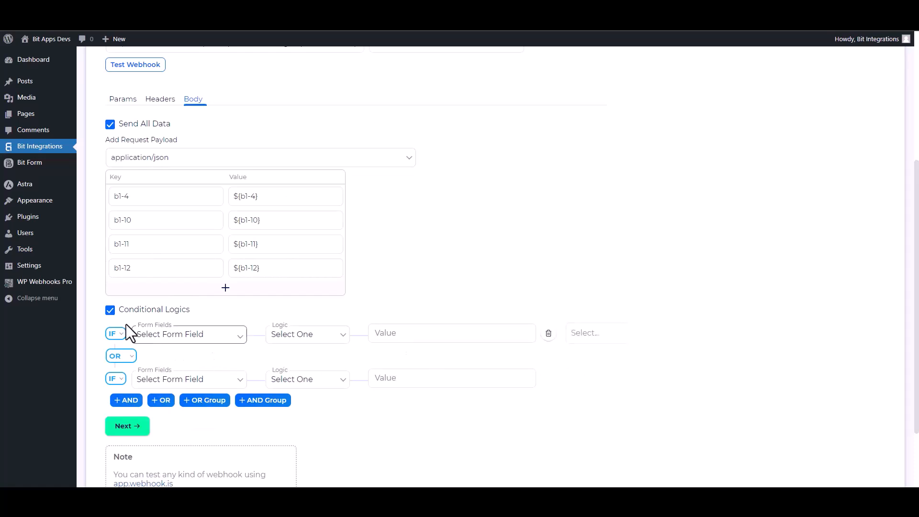
click(110, 310)
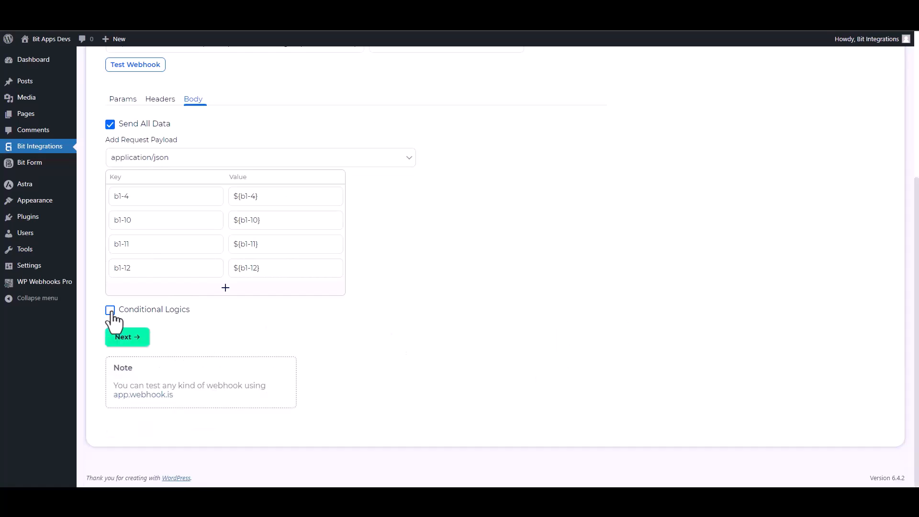
click(136, 341)
click(498, 194)
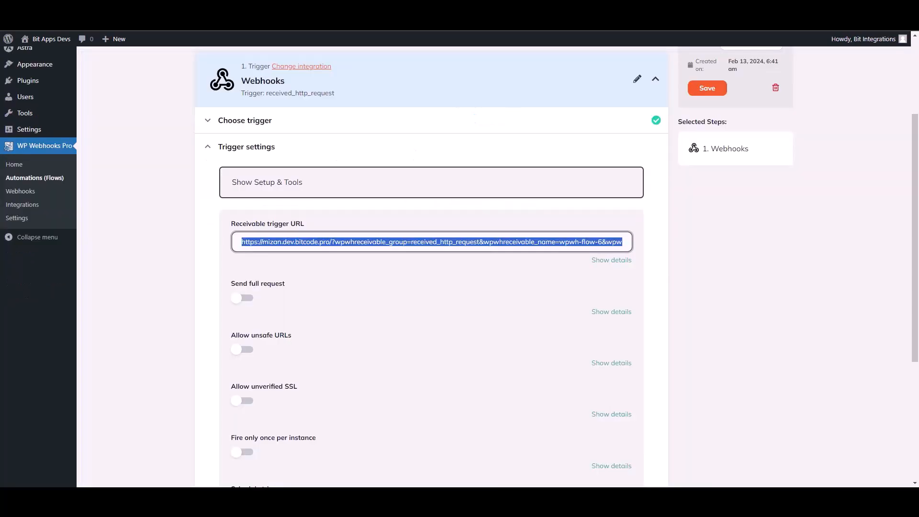
Step: Return to the Bit Integrations flow and save the trigger settings with their default options
click(743, 223)
scroll(910, 327, down, 4)
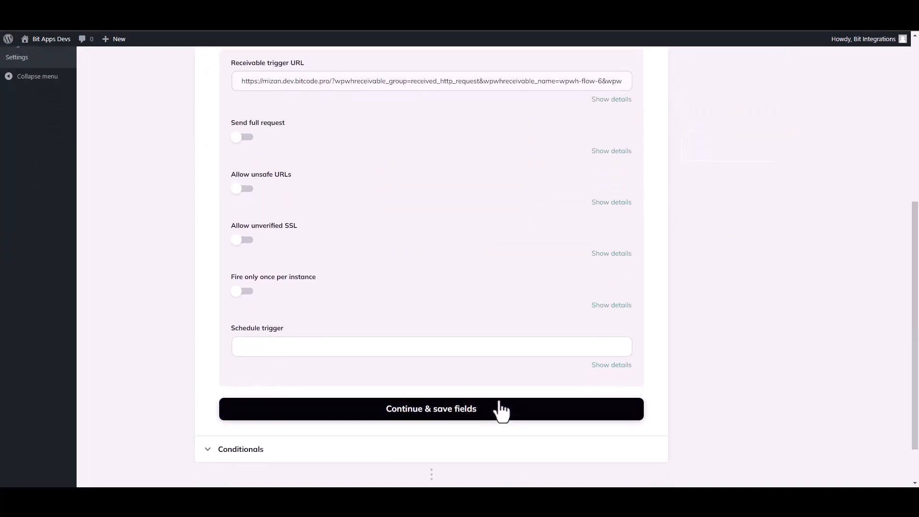
click(470, 411)
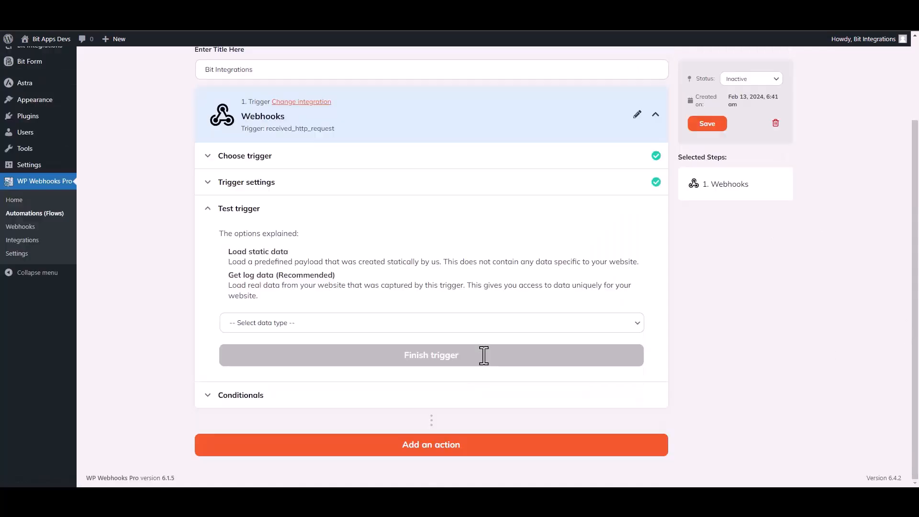
Step: Test the trigger with "Get log data" using Log #22 from February 13, 2024, 6:42 am, and finish the trigger
click(268, 325)
click(254, 357)
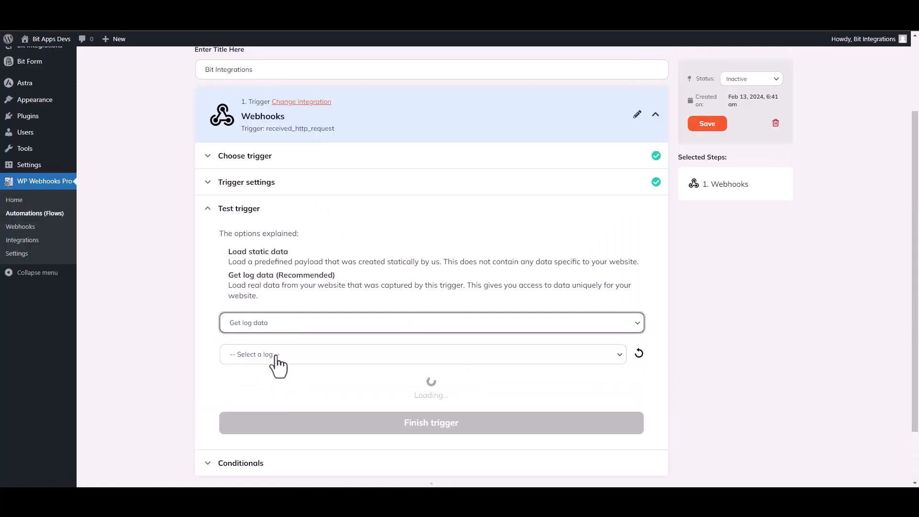
click(322, 355)
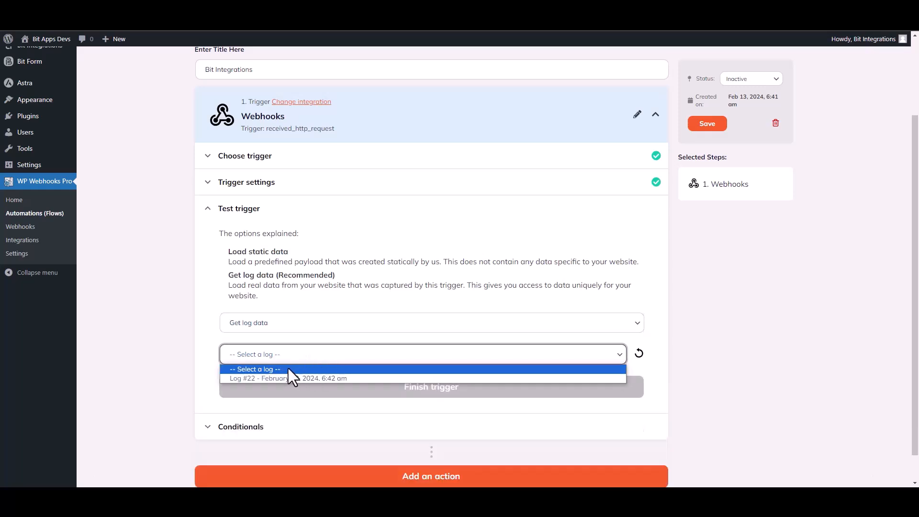
click(279, 378)
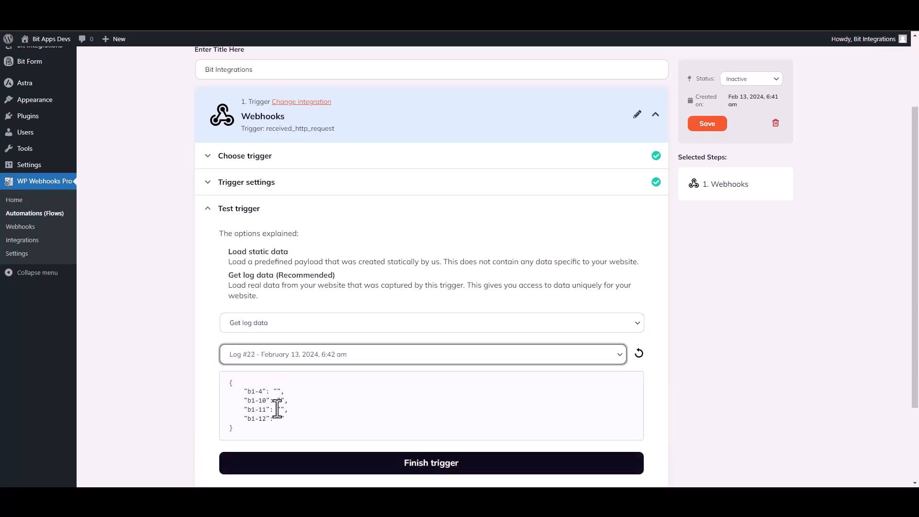
scroll(220, 318, down, 2)
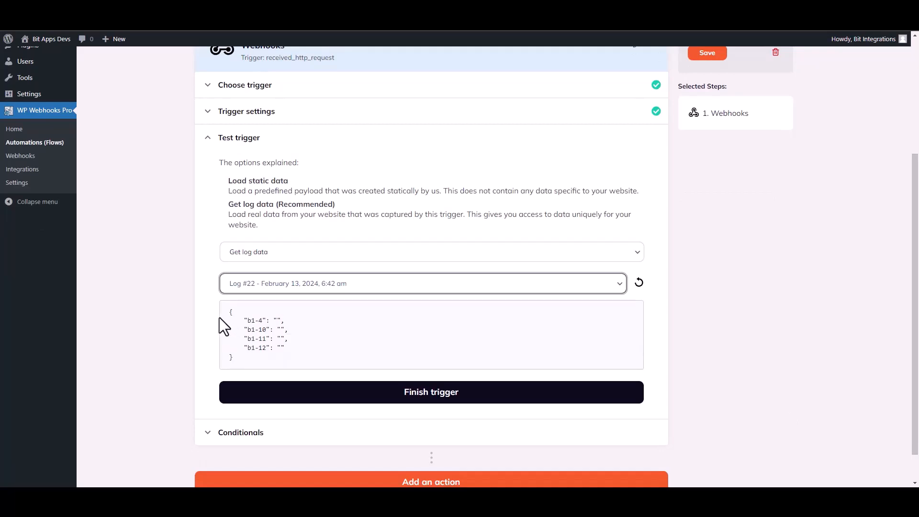
click(436, 395)
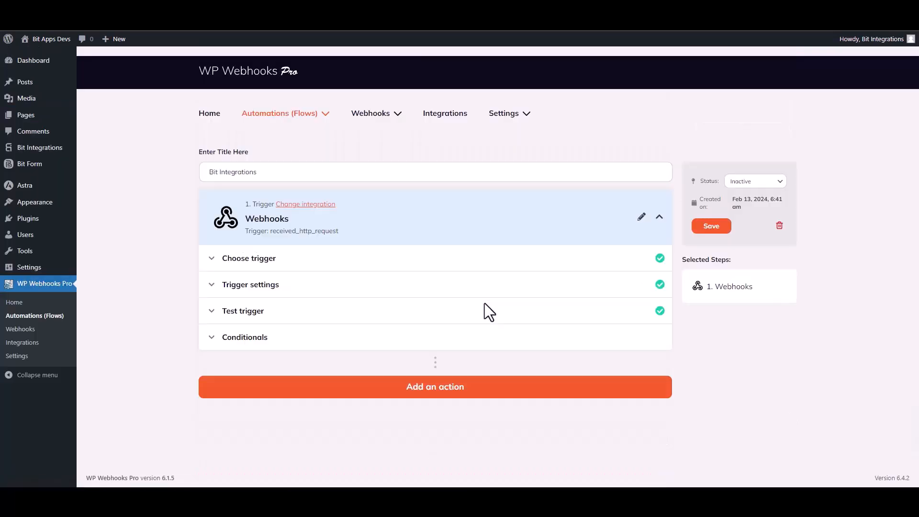
Step: Add a WordPress action to the flow, choose Create user as its action, and continue to the action settings
click(457, 390)
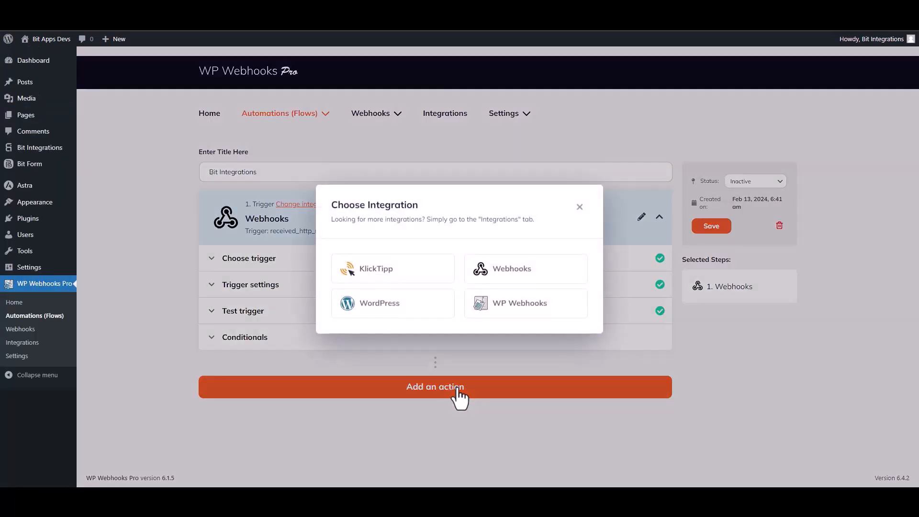
click(404, 316)
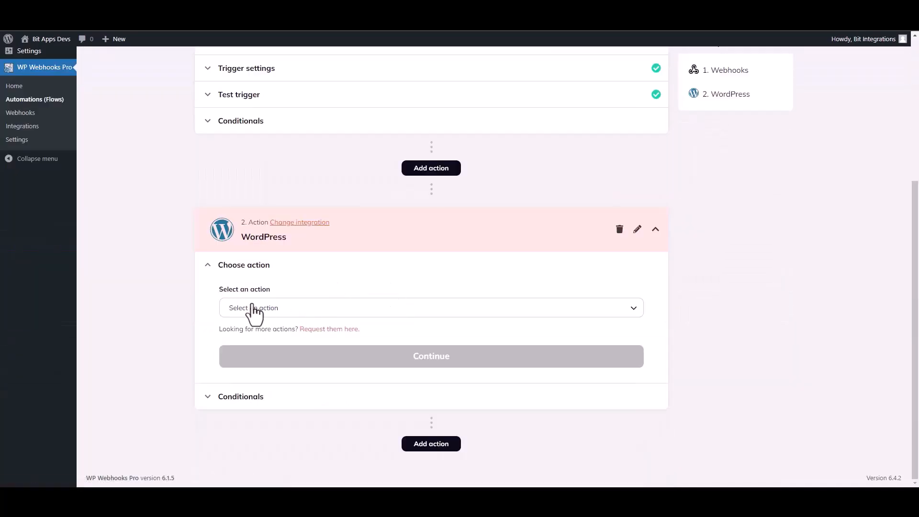
click(254, 310)
text(crea)
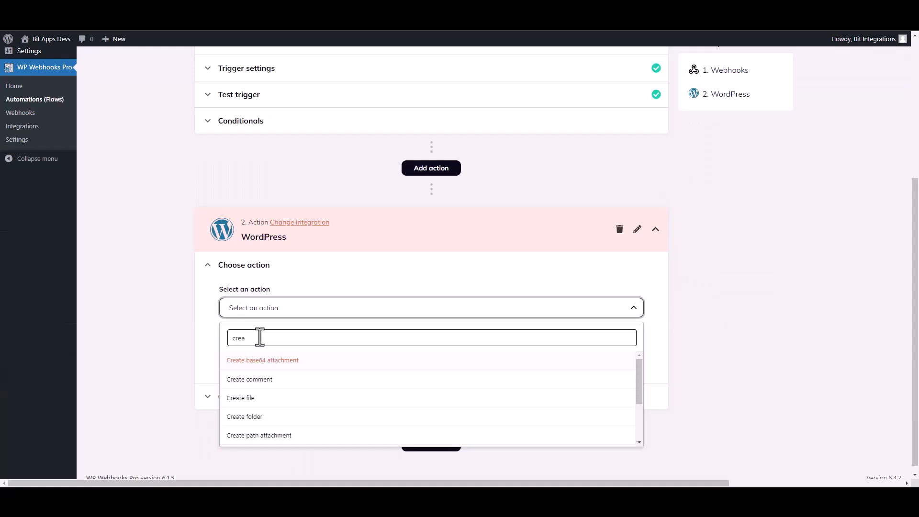
text(te us)
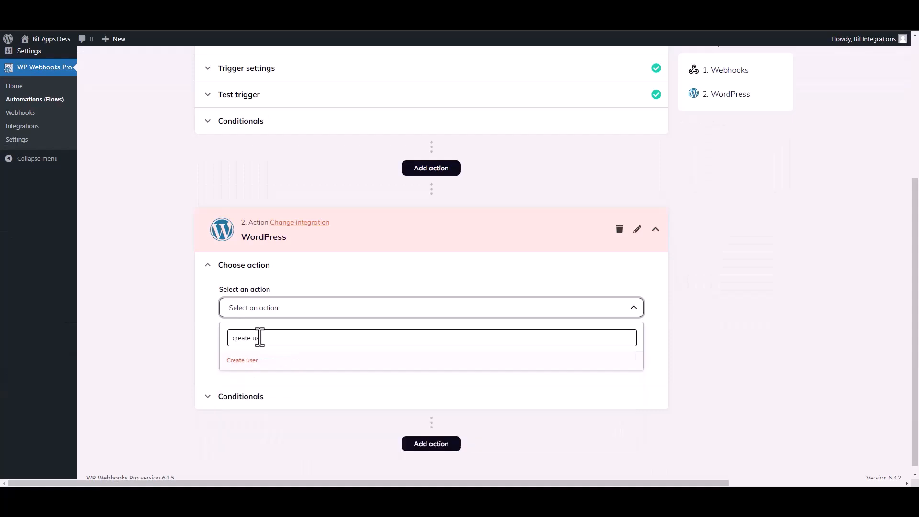
click(236, 360)
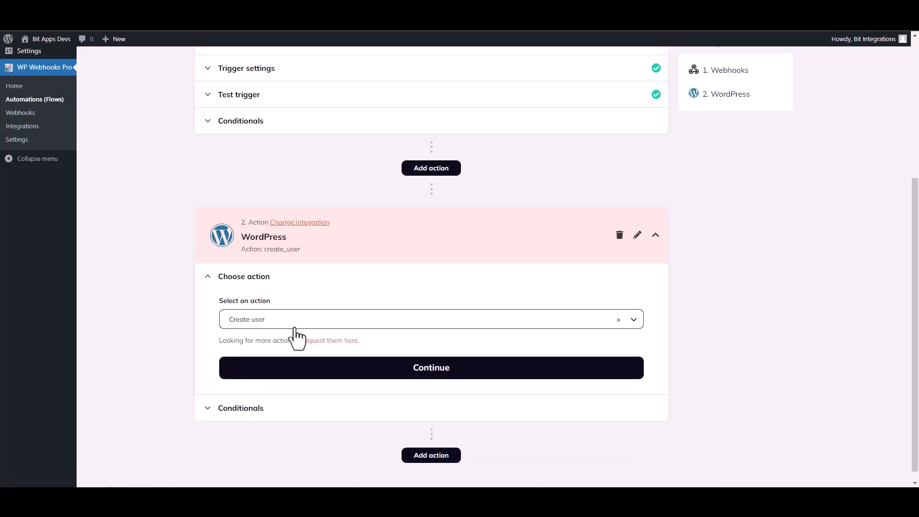
click(414, 377)
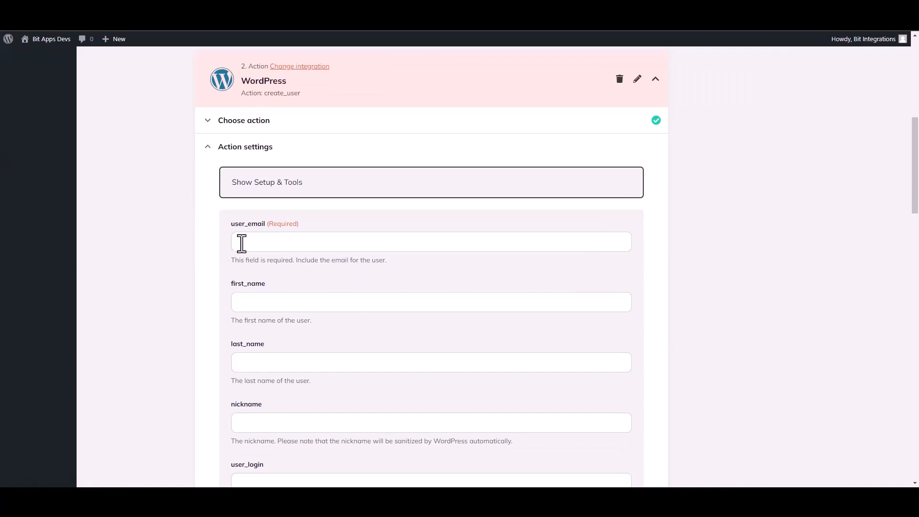
Step: Map the required user_email field to the {b1-4} value from the Webhooks trigger
click(283, 242)
click(301, 305)
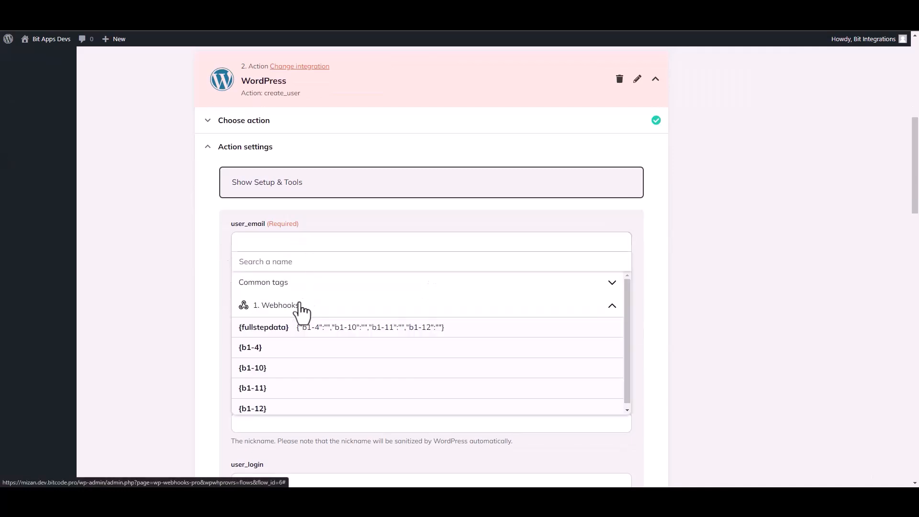
click(272, 349)
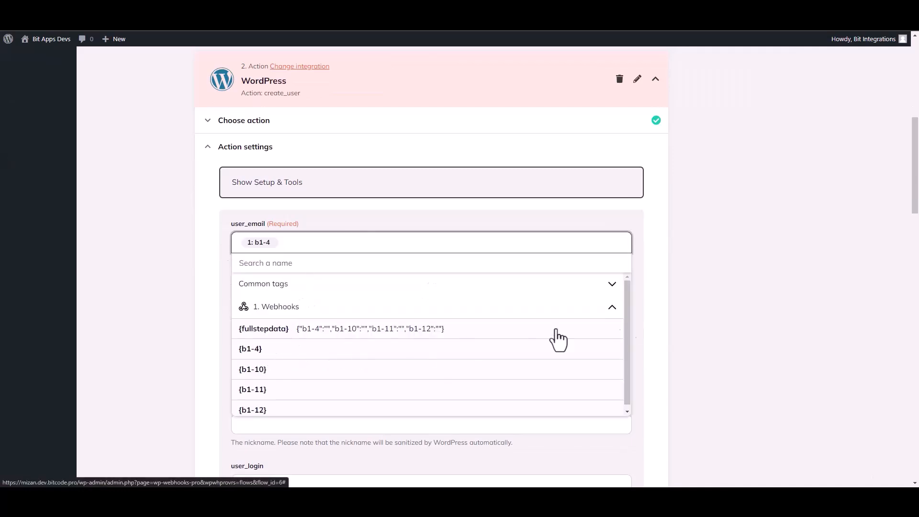
click(814, 264)
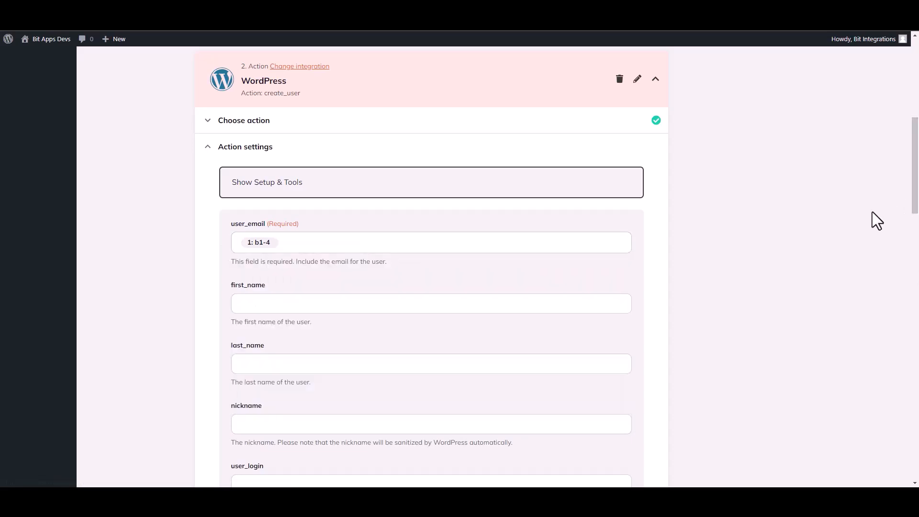
Step: Map first_name to {b1-10} and last_name to {b1-12} from the Webhooks trigger data
drag(915, 206, 915, 230)
click(354, 191)
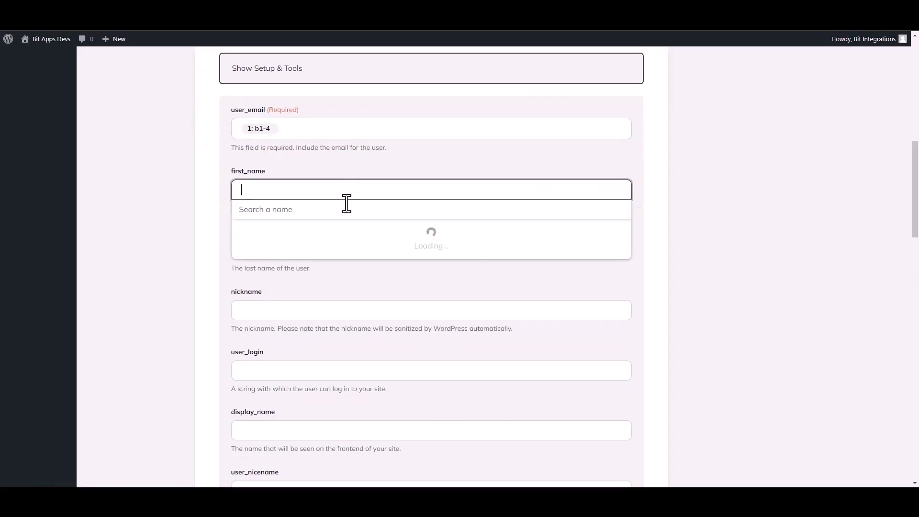
click(279, 255)
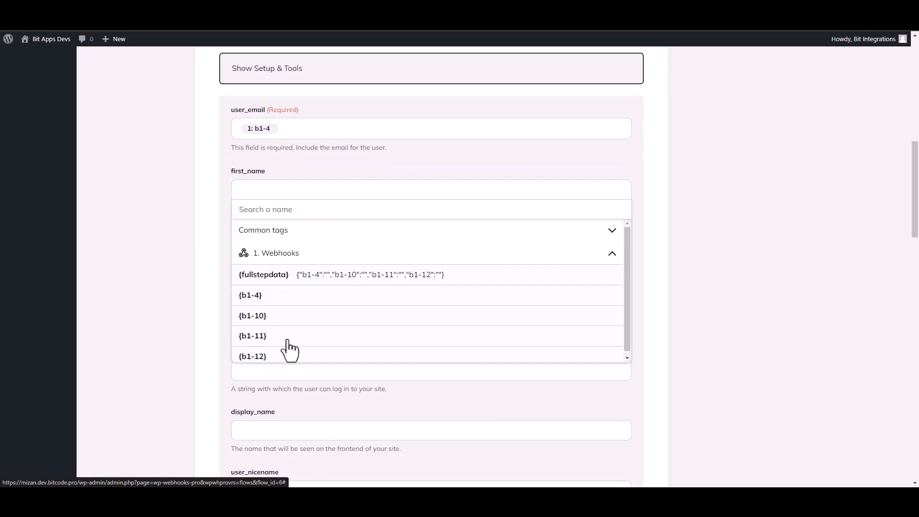
click(264, 318)
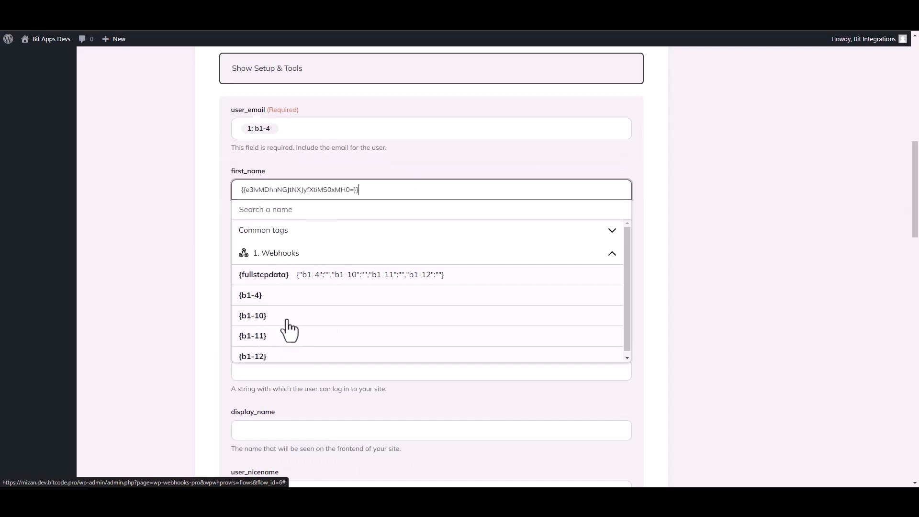
click(657, 320)
click(322, 253)
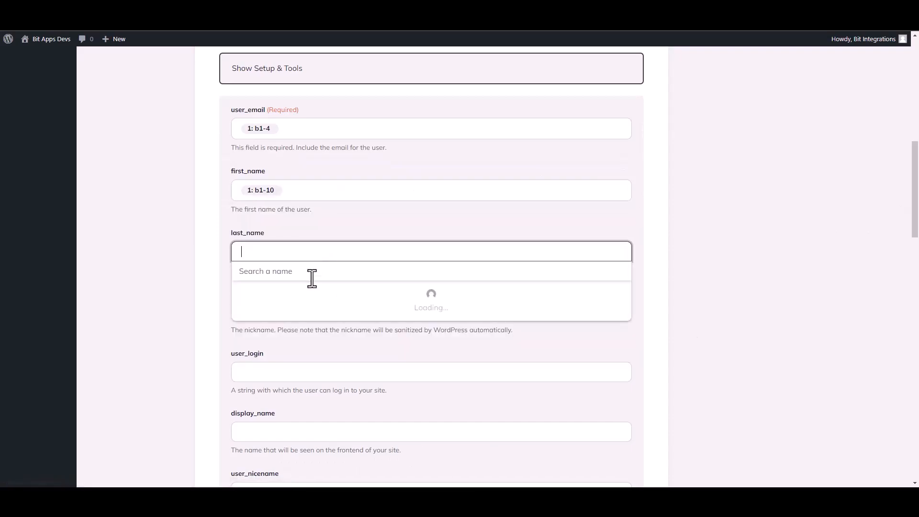
click(301, 316)
click(266, 419)
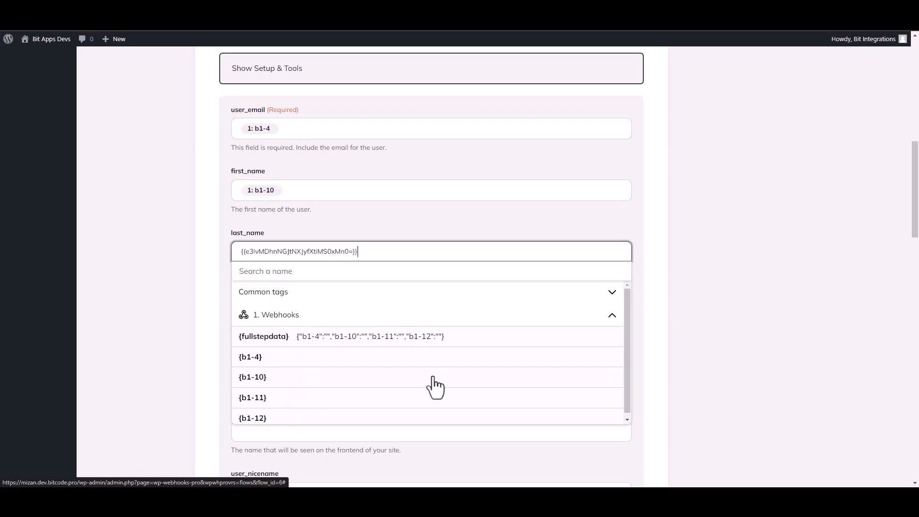
click(821, 309)
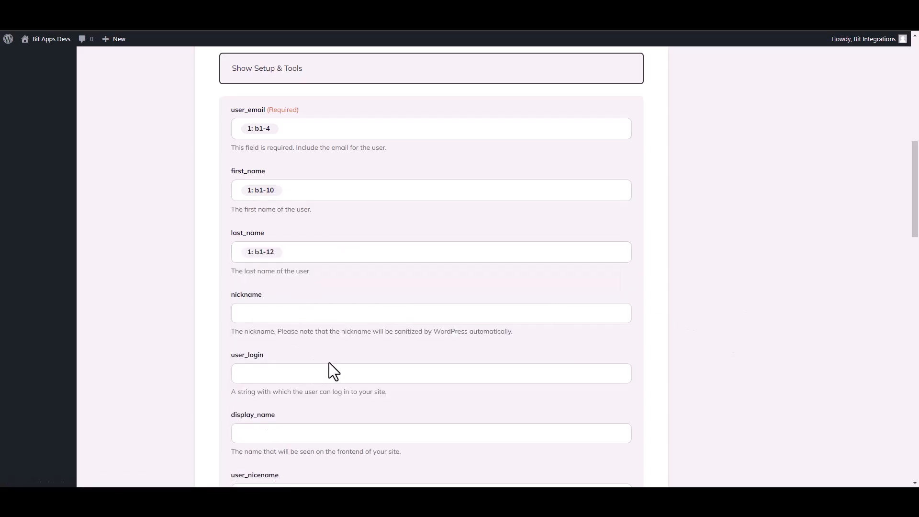
Step: Save the Create user action's fields, leaving the remaining settings at their defaults
scroll(915, 239, down, 3)
scroll(917, 225, up, 4)
scroll(917, 225, down, 15)
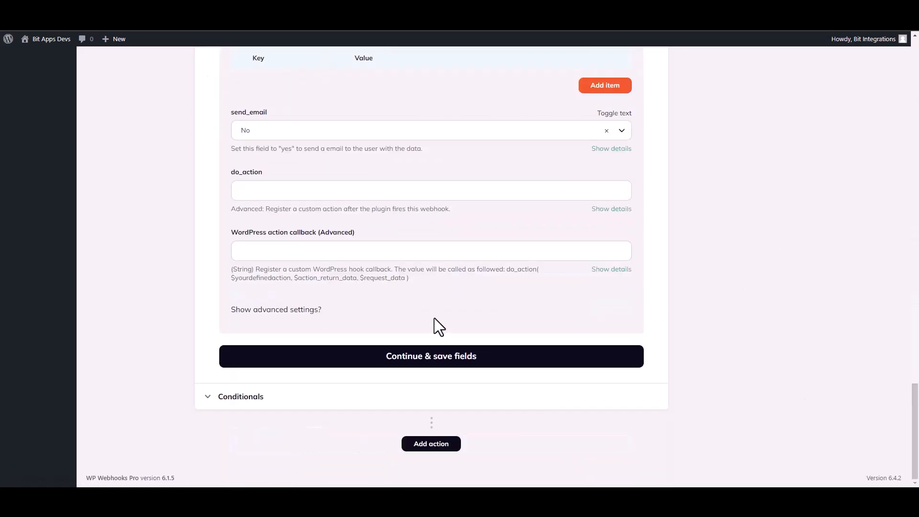
click(407, 359)
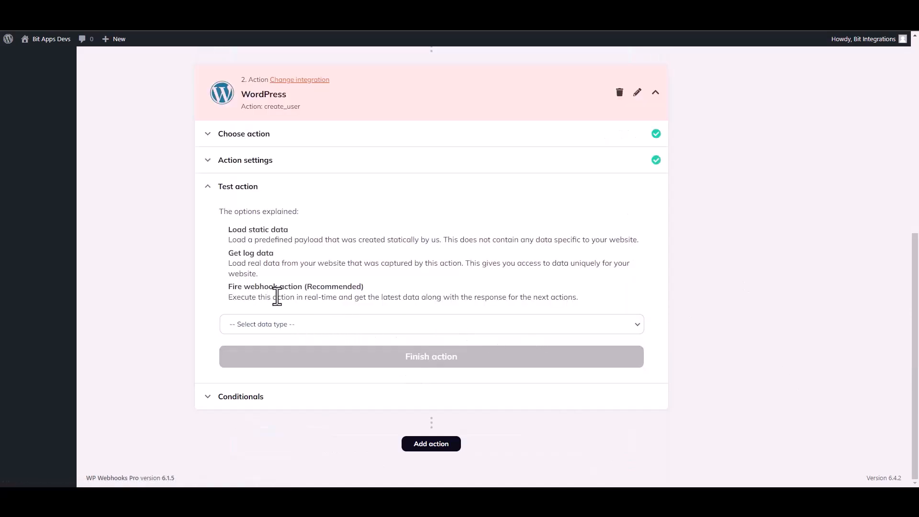
Step: Test the Create user action with the "Fire webhook action" data type, review the response, and finish the action
click(285, 325)
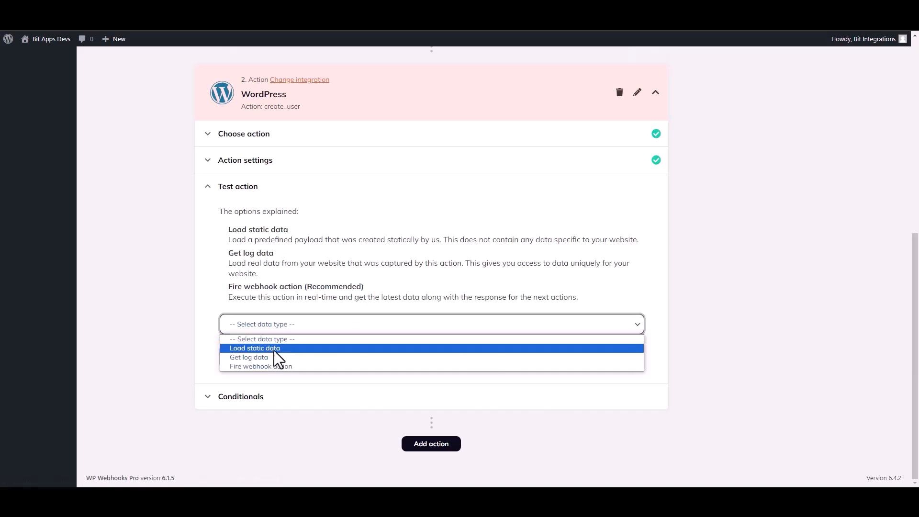
click(254, 365)
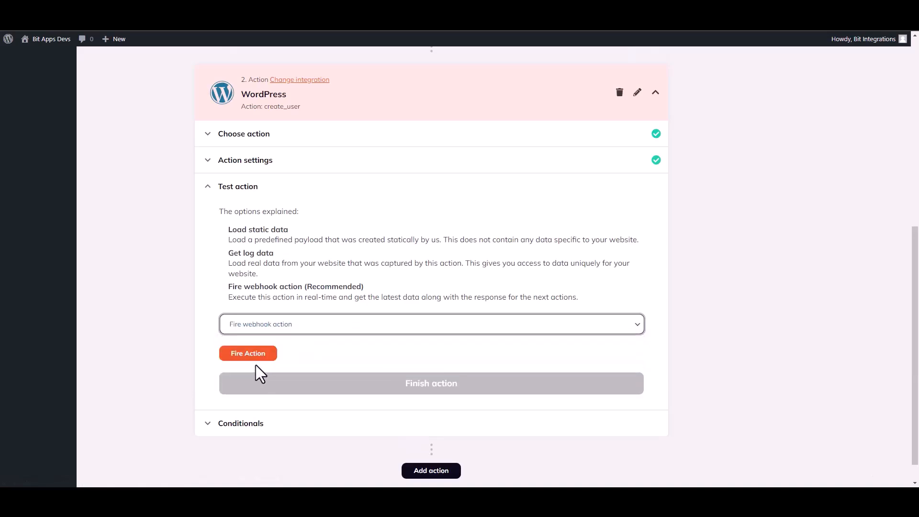
click(247, 355)
drag(916, 291, 915, 346)
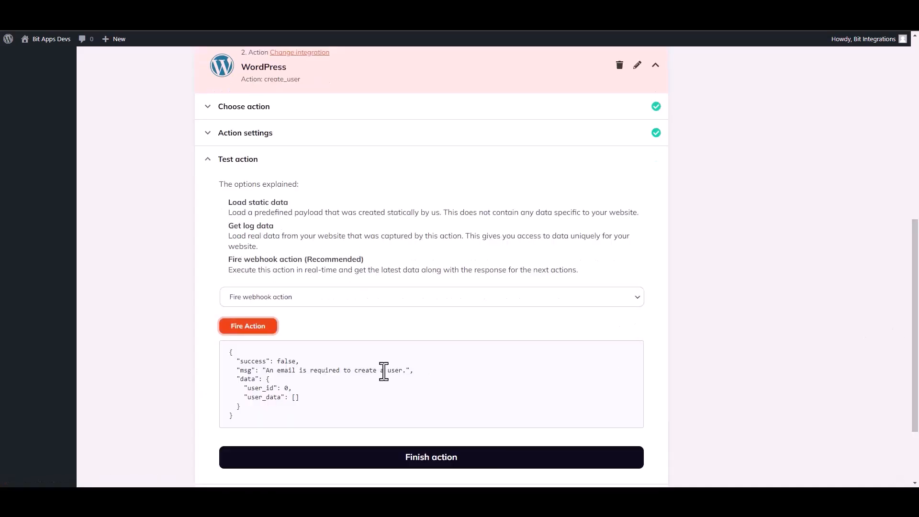
drag(240, 361, 262, 363)
click(489, 402)
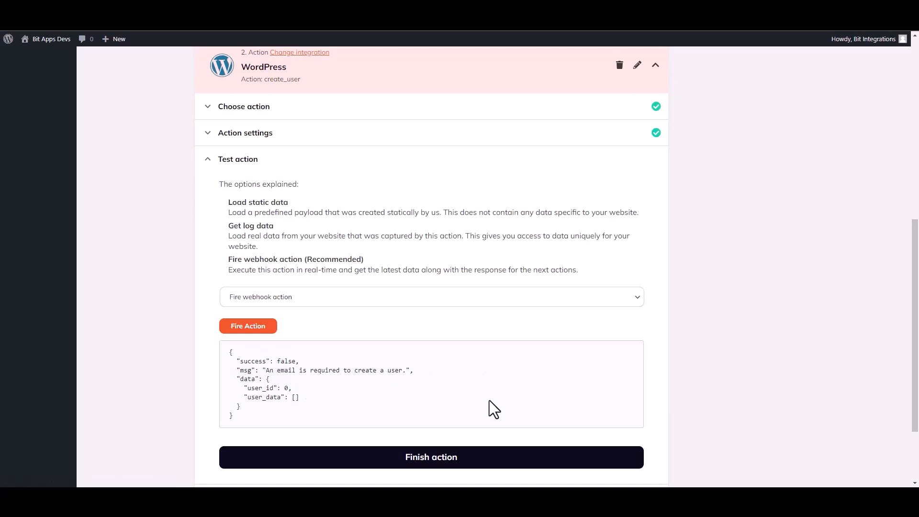
click(439, 458)
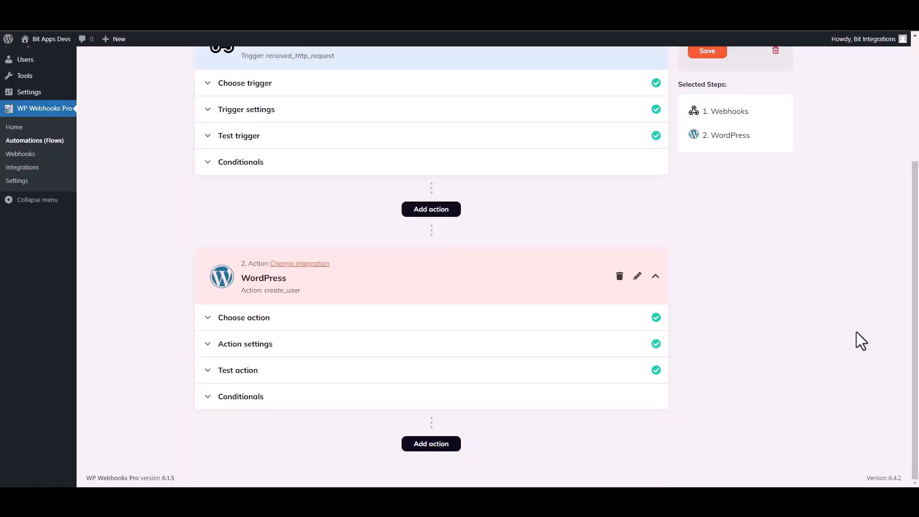
Step: Switch the flow's status from inactive to active and save the flow
drag(917, 362, 916, 239)
click(740, 184)
click(743, 200)
click(715, 225)
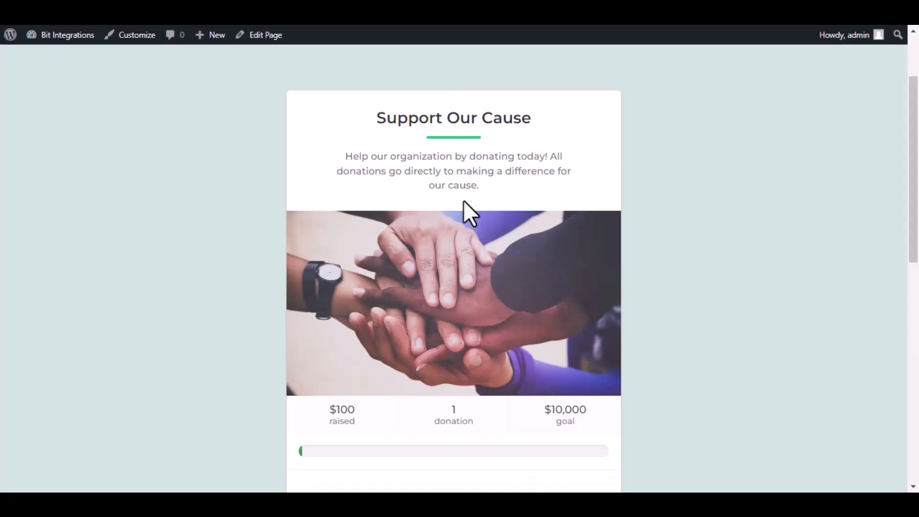
Step: Start a donation on the "Support Our Cause" form and proceed to the donor information page
scroll(461, 200, up, 2)
scroll(462, 206, down, 7)
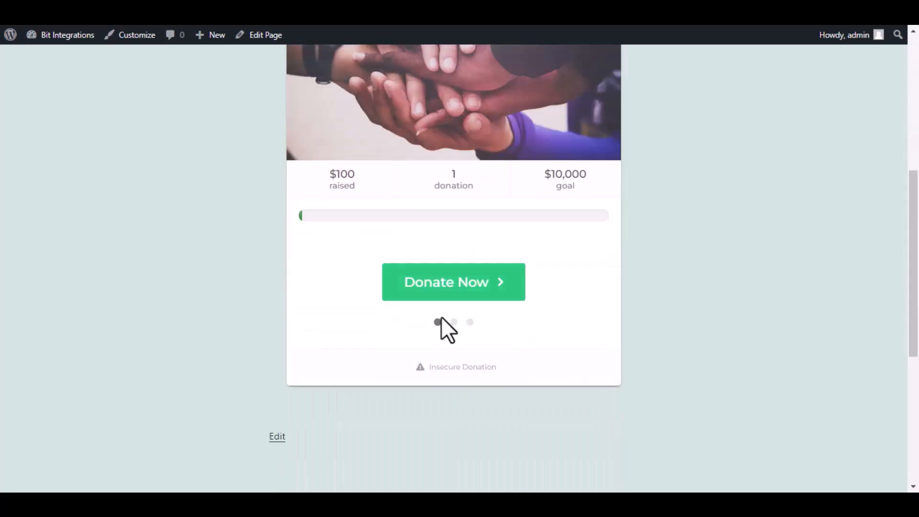
click(475, 286)
click(481, 319)
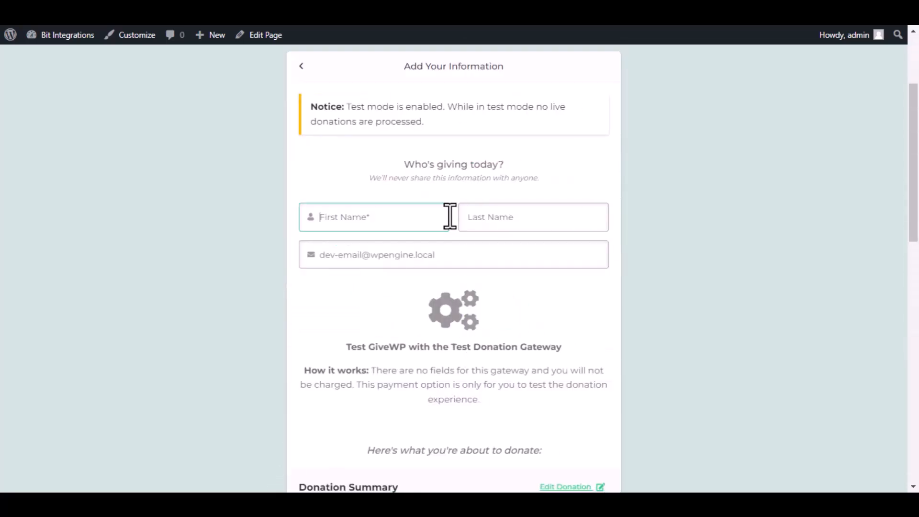
Step: Enter Bit as the donor's first name, Integrations as the last name and the donor's e-mail address, and submit the test donation
text(Bit)
click(528, 217)
text(Int)
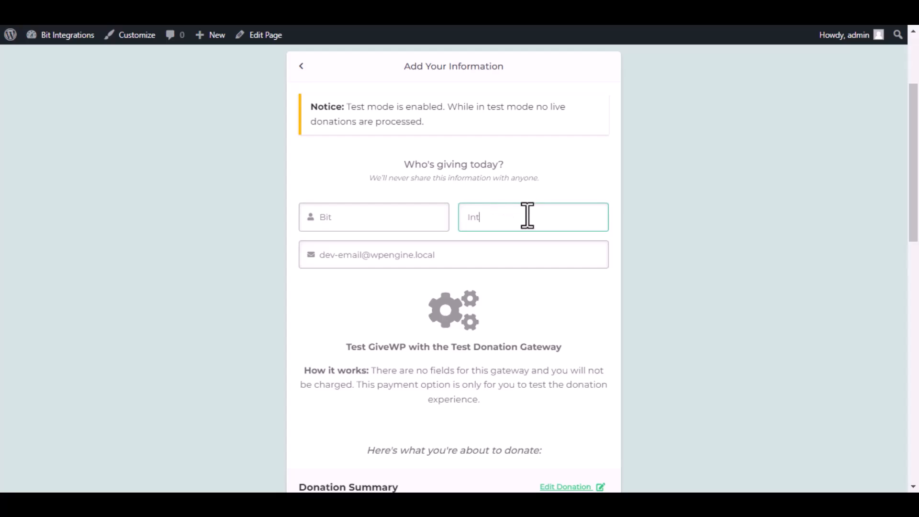
triple_click(527, 248)
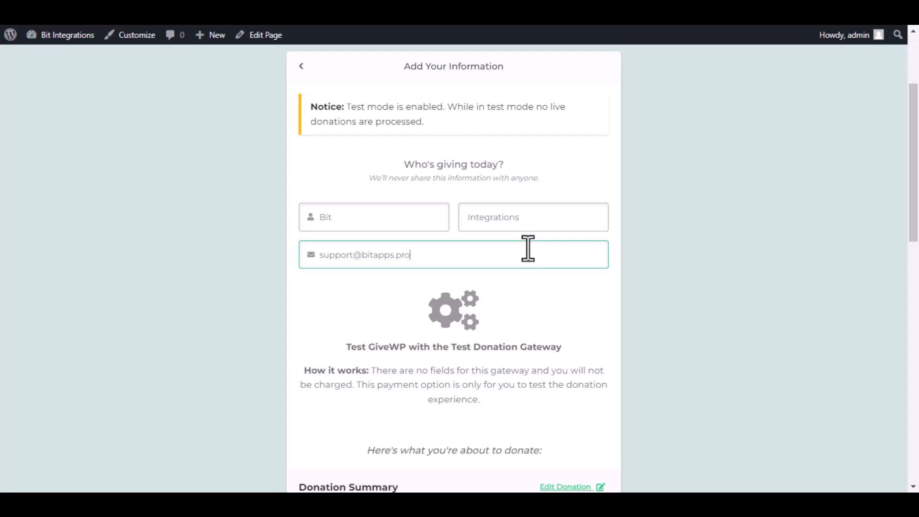
scroll(527, 258, down, 9)
click(464, 241)
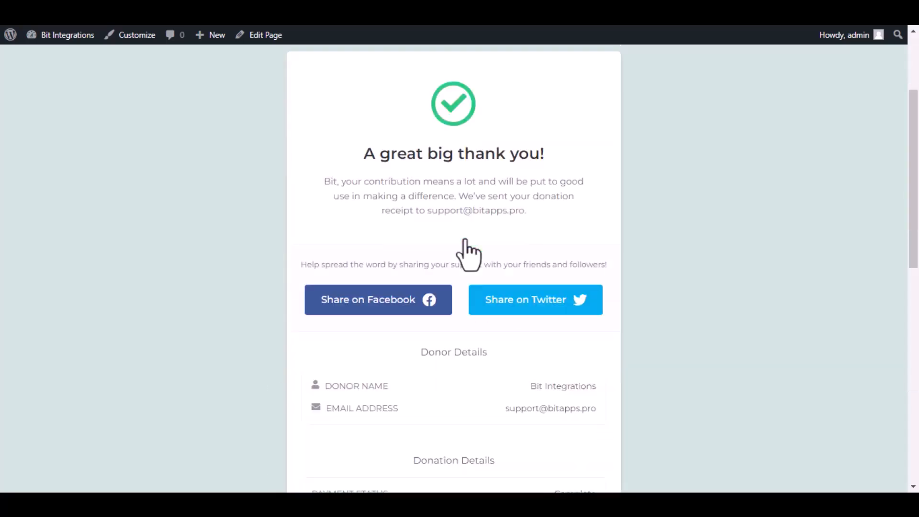